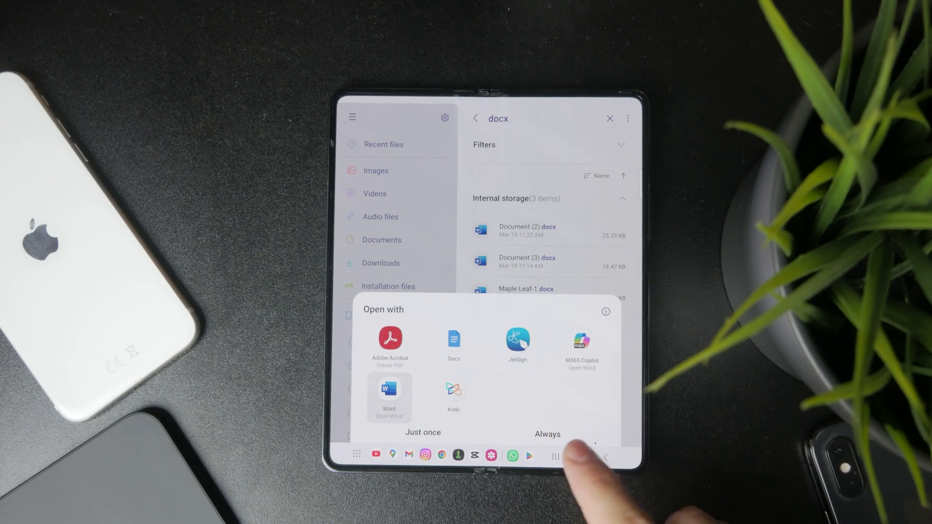
Step: Dismiss the Open with sheet and launch Play Store from the app drawer
{"action": "left_click", "coordinate": [580, 457]}
{"action": "left_click_drag", "start_coordinate": [582, 379], "coordinate": [553, 218]}
{"action": "left_click", "coordinate": [509, 156]}
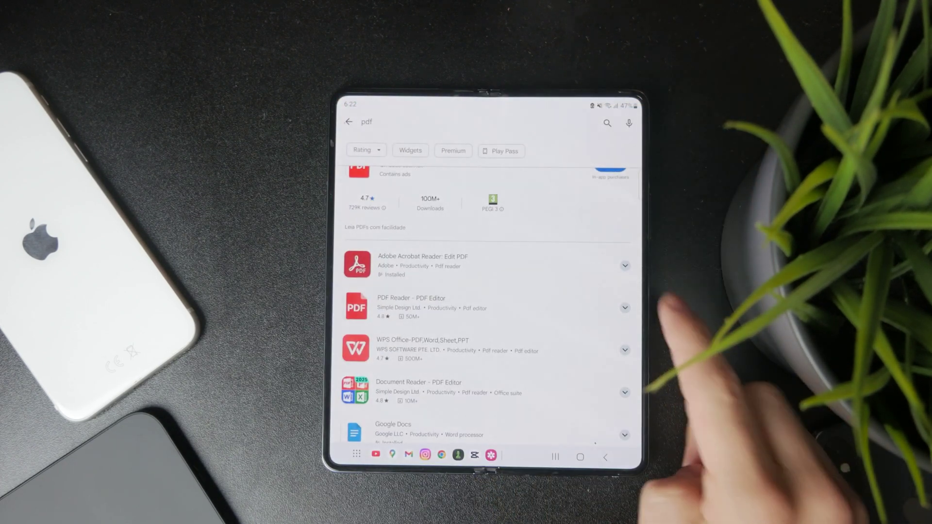
Step: Replace the old pdf query in the store search with docx and submit it
{"action": "left_click", "coordinate": [607, 123]}
{"action": "key", "text": "BackSpace"}
{"action": "key", "text": "BackSpace"}
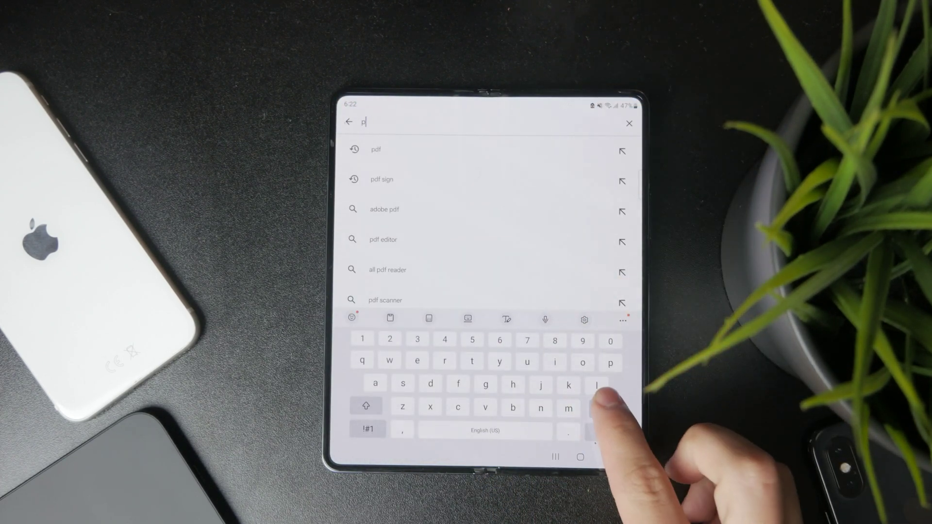
{"action": "key", "text": "BackSpace"}
{"action": "type", "text": "doc"}
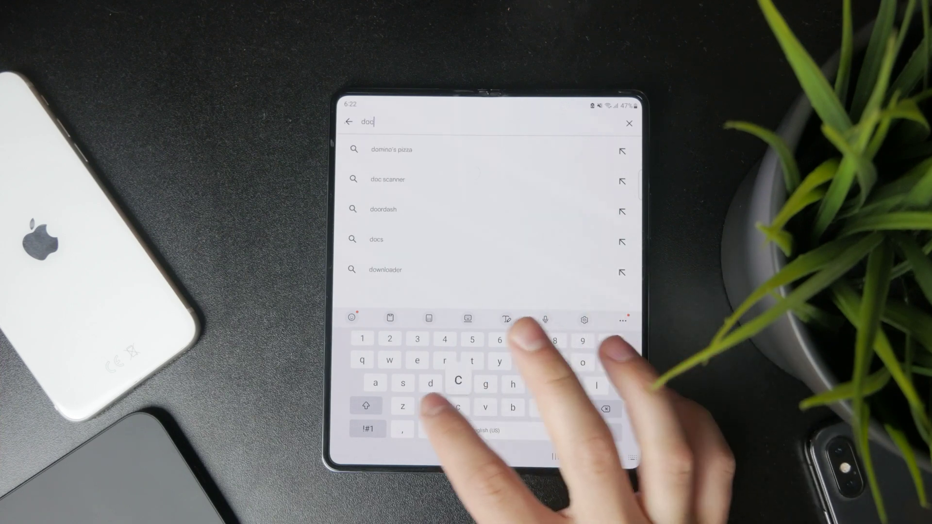
{"action": "type", "text": "x"}
{"action": "key", "text": "Return"}
{"action": "scroll", "coordinate": [488, 292], "scroll_direction": "down", "scroll_amount": 2}
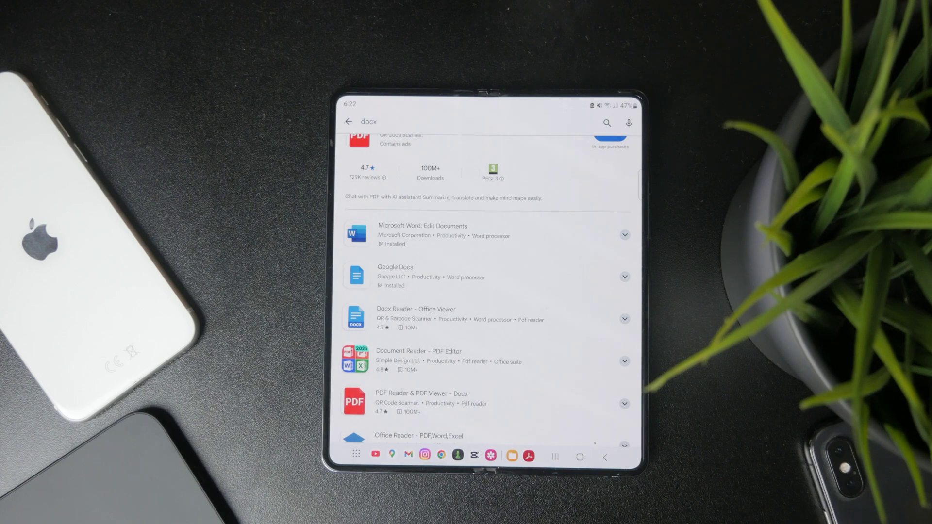
Step: Leave the store and launch Microsoft Word from the app drawer's second page
{"action": "left_click", "coordinate": [580, 456]}
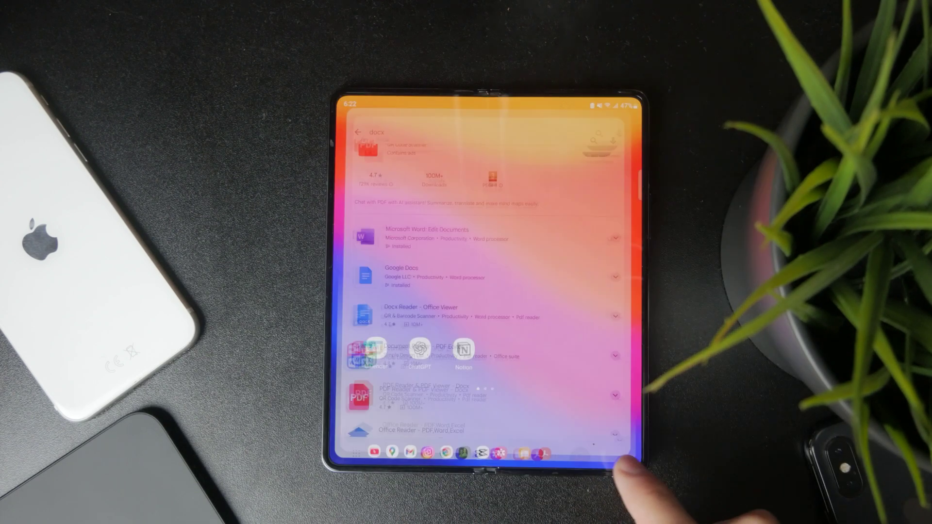
{"action": "left_click_drag", "start_coordinate": [552, 384], "coordinate": [624, 270]}
{"action": "mouse_move", "coordinate": [561, 384]}
{"action": "left_mouse_down"}
{"action": "mouse_move", "coordinate": [604, 306]}
{"action": "mouse_move", "coordinate": [509, 306]}
{"action": "left_mouse_up"}
{"action": "left_click", "coordinate": [603, 251]}
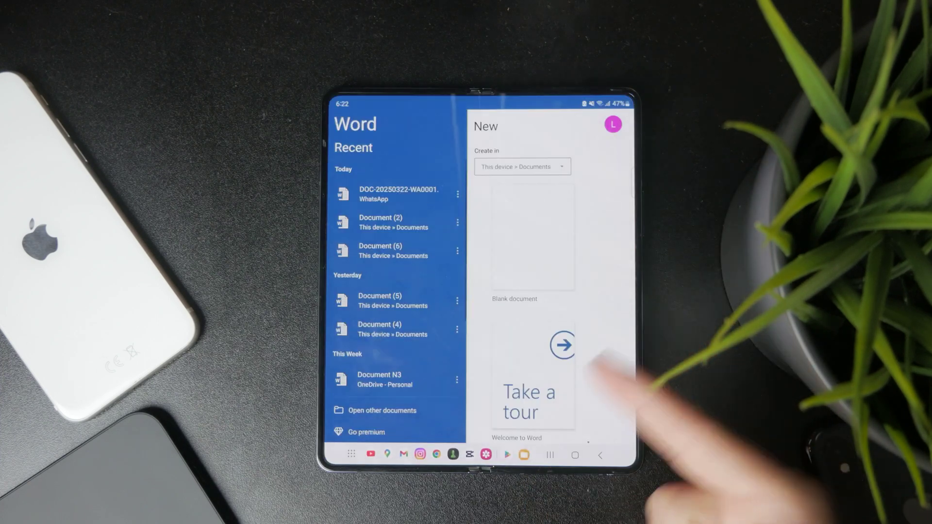
Step: Open Document (2), add a stroke to its handwritten signature, and return home
{"action": "left_click", "coordinate": [394, 410]}
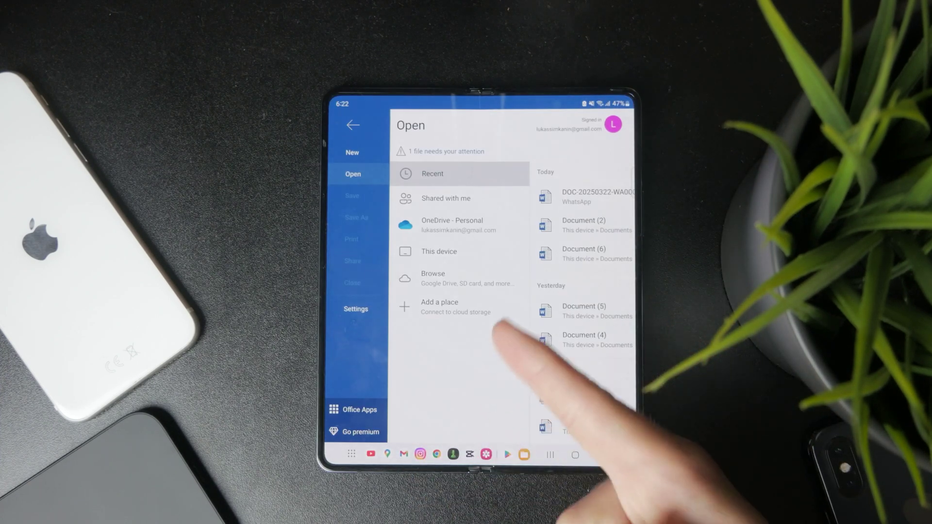
{"action": "left_click_drag", "start_coordinate": [597, 335], "coordinate": [535, 331]}
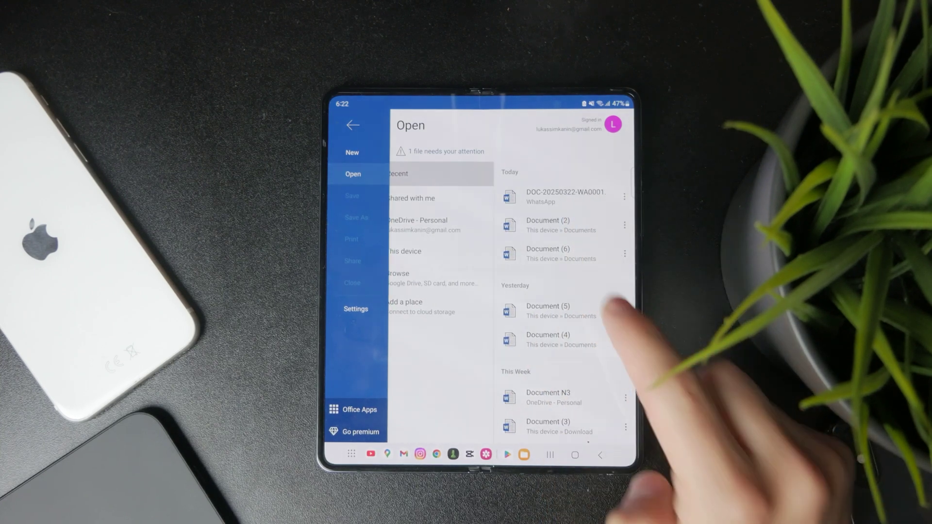
{"action": "left_click", "coordinate": [547, 224]}
{"action": "scroll", "coordinate": [509, 306], "scroll_direction": "down", "scroll_amount": 5}
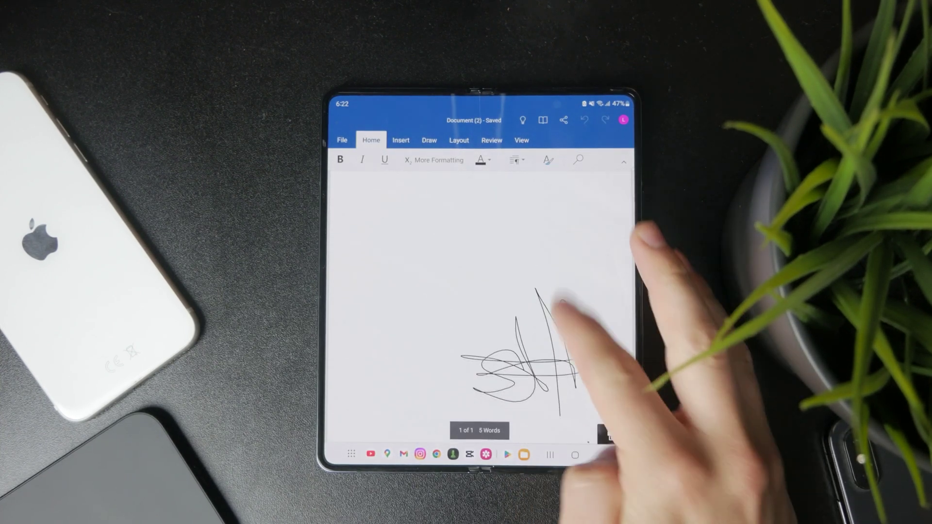
{"action": "left_click_drag", "start_coordinate": [564, 302], "coordinate": [598, 356]}
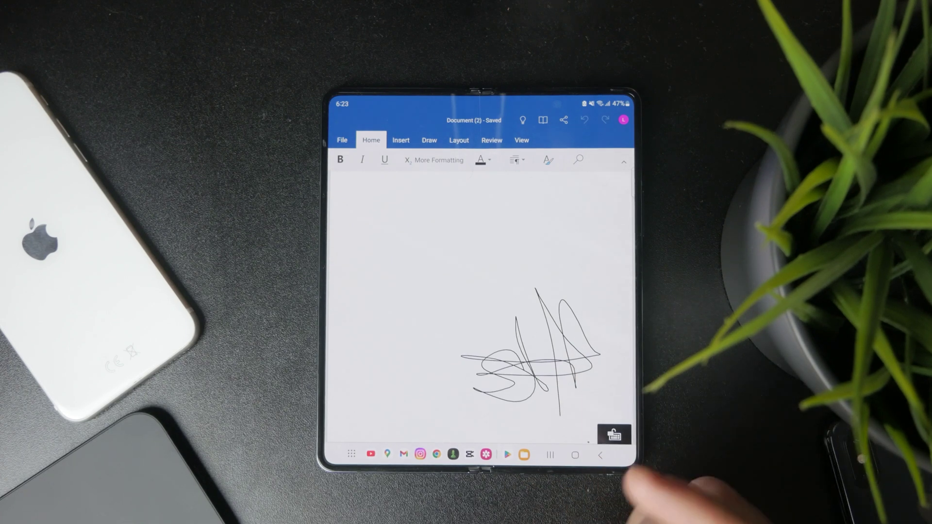
{"action": "left_click", "coordinate": [575, 455]}
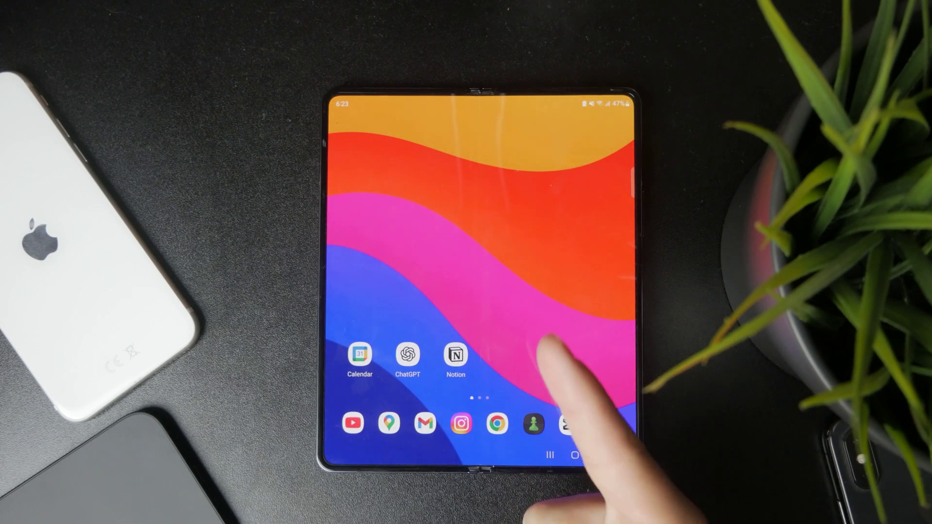